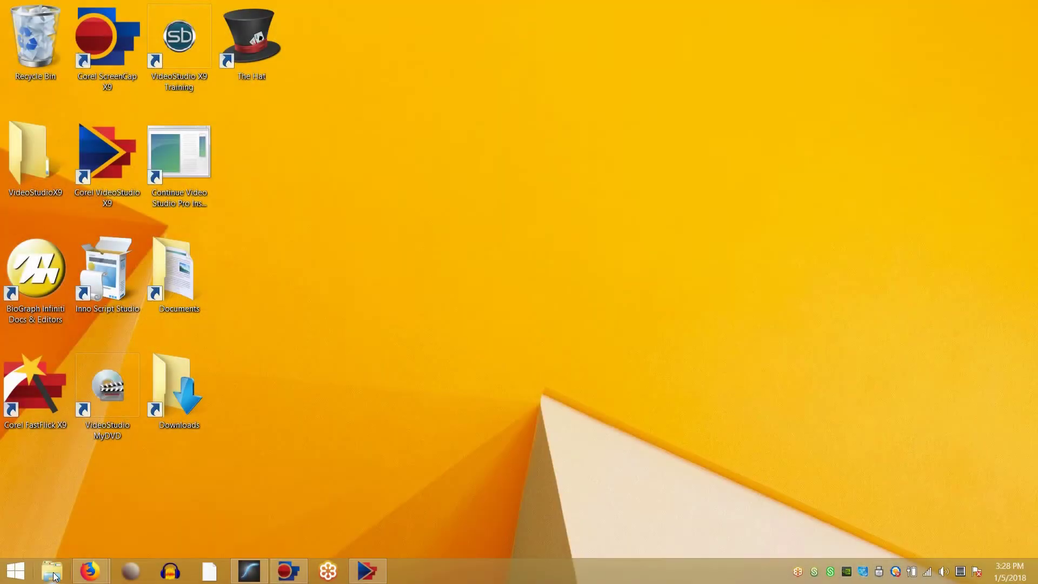
# Launch BE1.7.0.661Setup from the Downloads folder in File Explorer
pyautogui.click(52, 573)
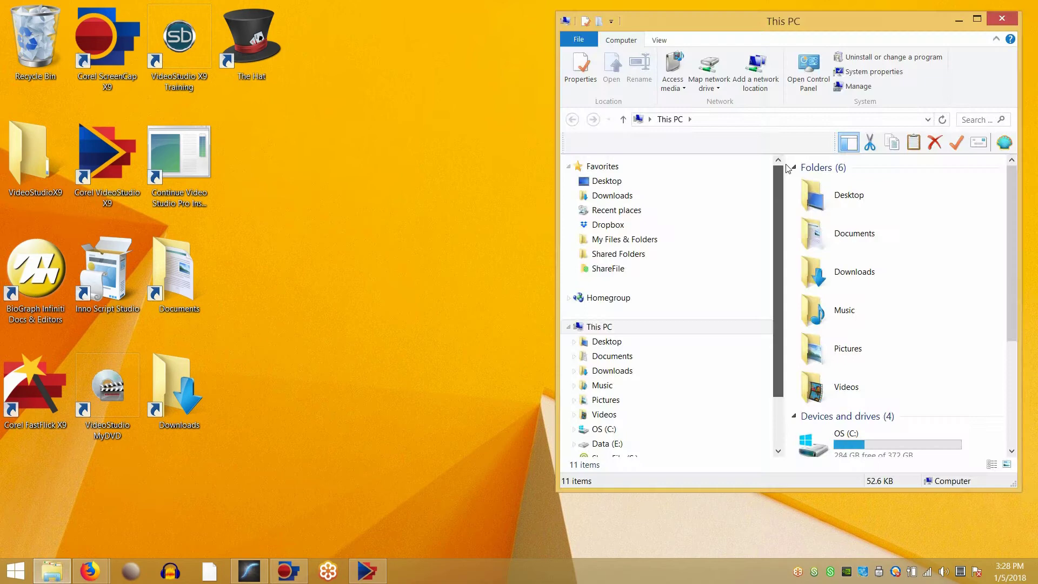
pyautogui.click(624, 197)
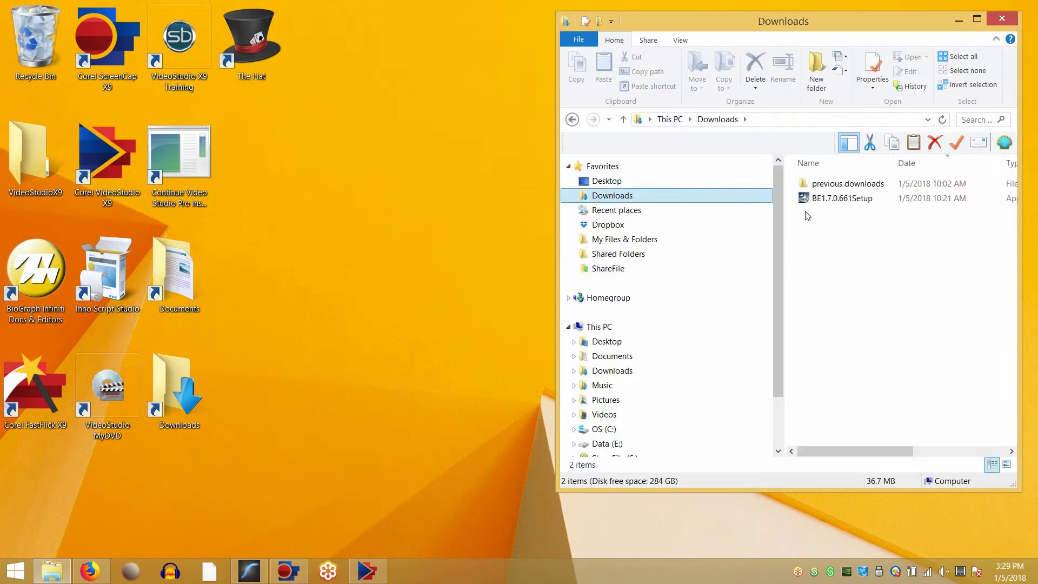
pyautogui.doubleClick(818, 204)
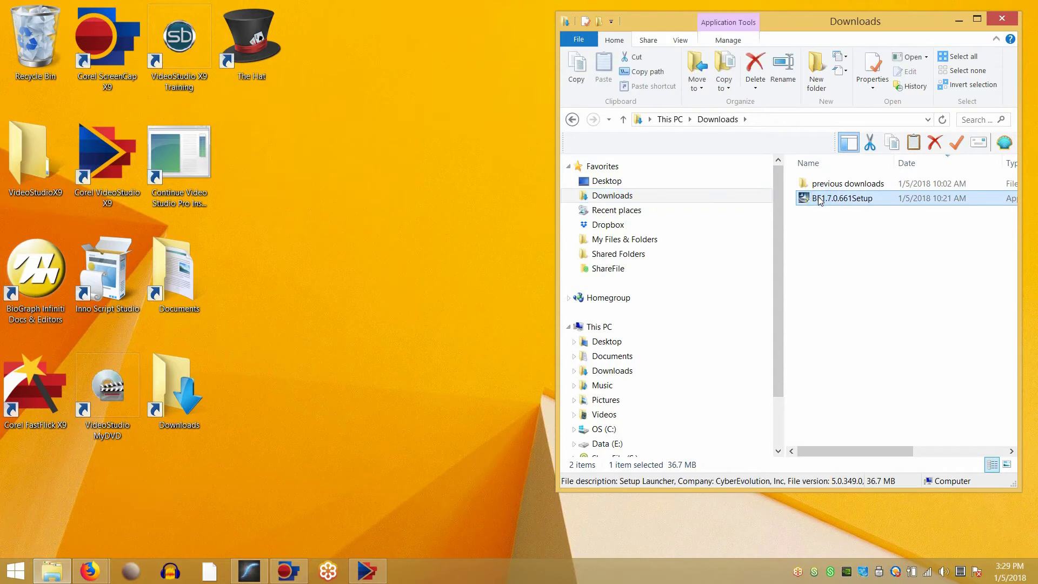
pyautogui.rightClick(819, 198)
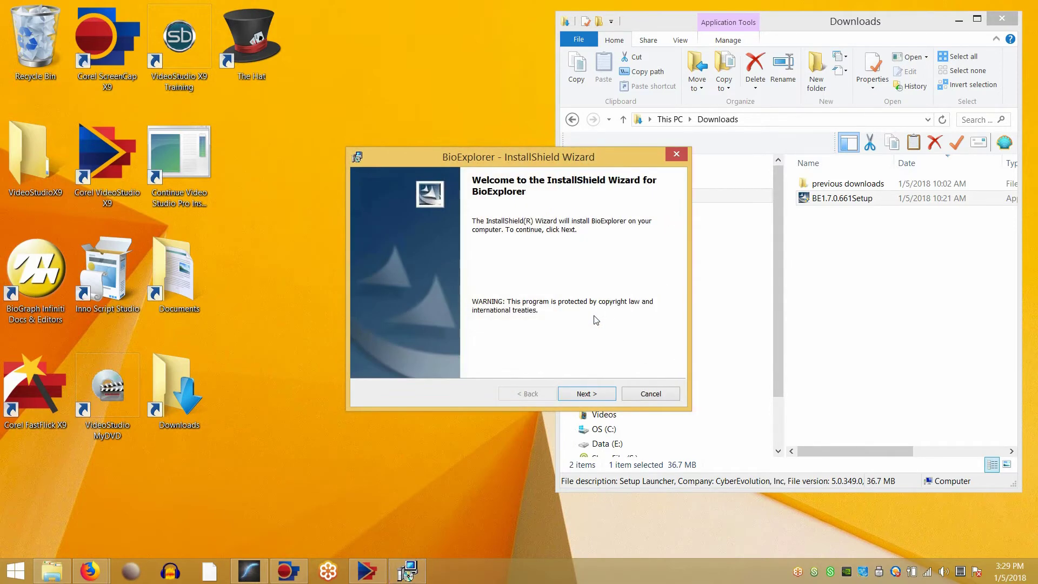
# Accept the BioExplorer license terms and pass the Customer Information page
pyautogui.click(600, 394)
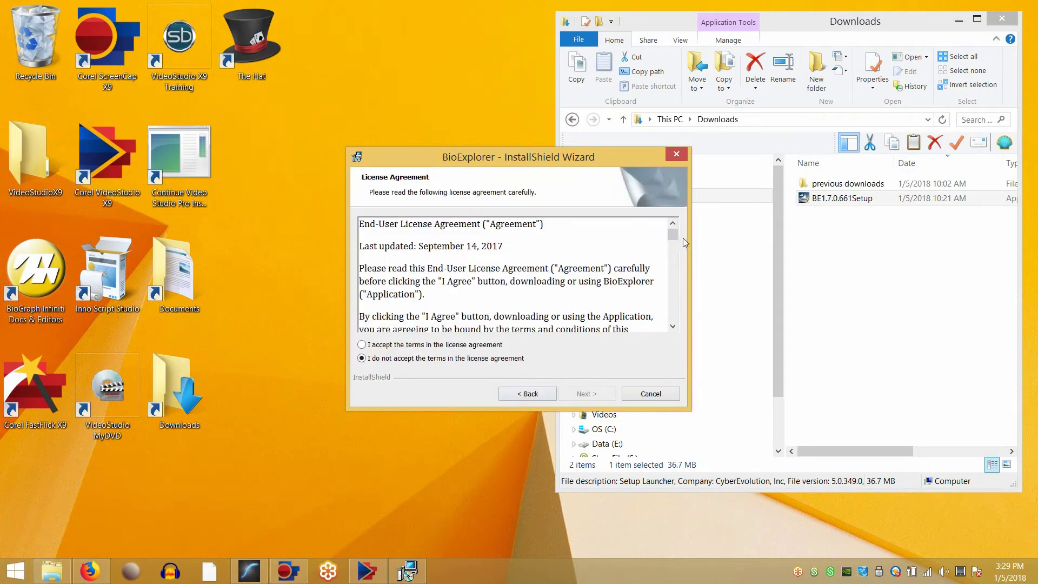
pyautogui.moveTo(672, 236); pyautogui.dragTo(673, 316)
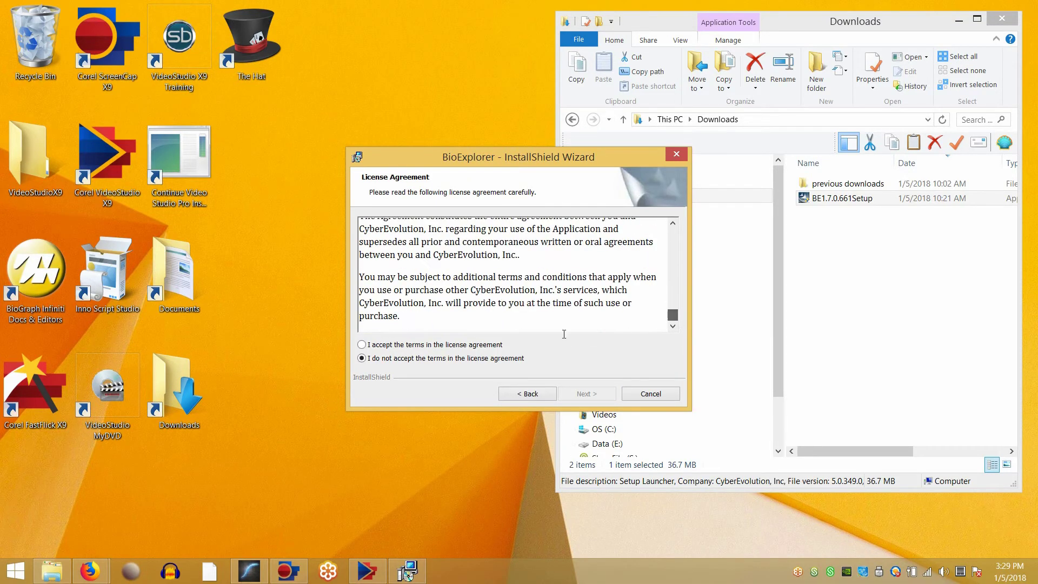
pyautogui.click(362, 345)
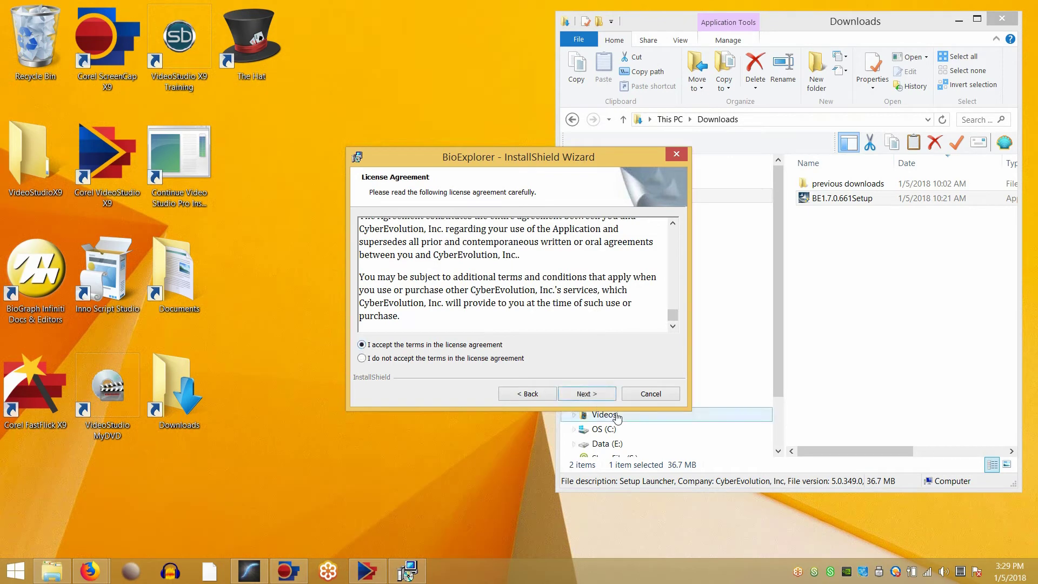
pyautogui.click(598, 395)
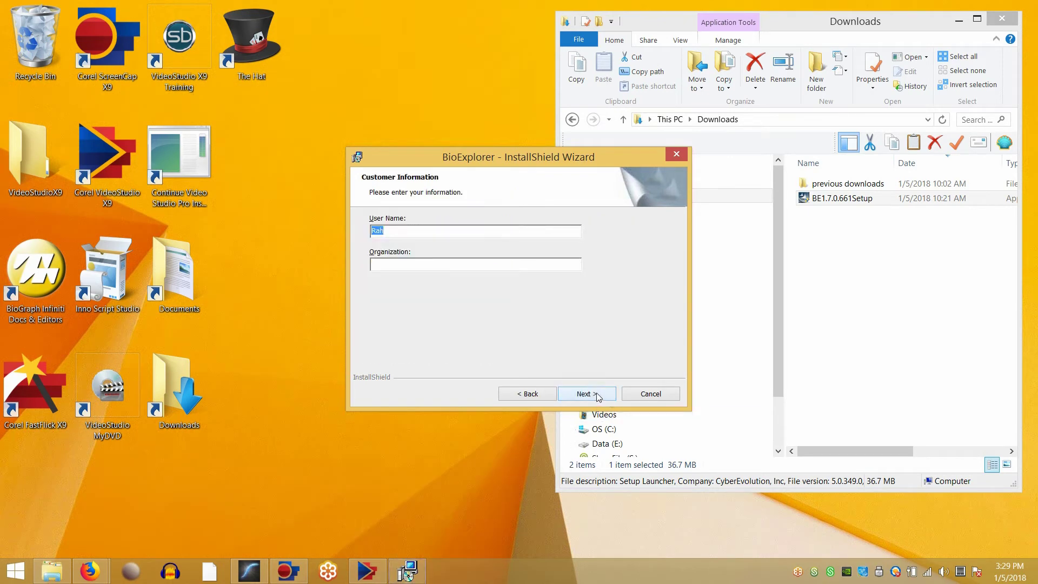
pyautogui.click(598, 396)
# Install BioExplorer to the default destination folder and finish, triggering the Sentinel driver setup
pyautogui.click(597, 395)
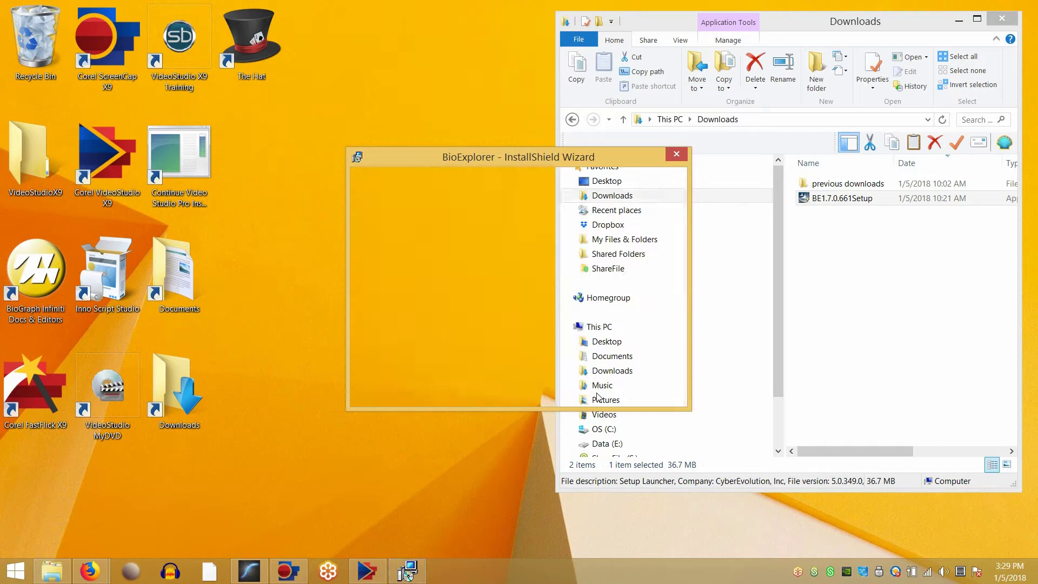
pyautogui.click(596, 393)
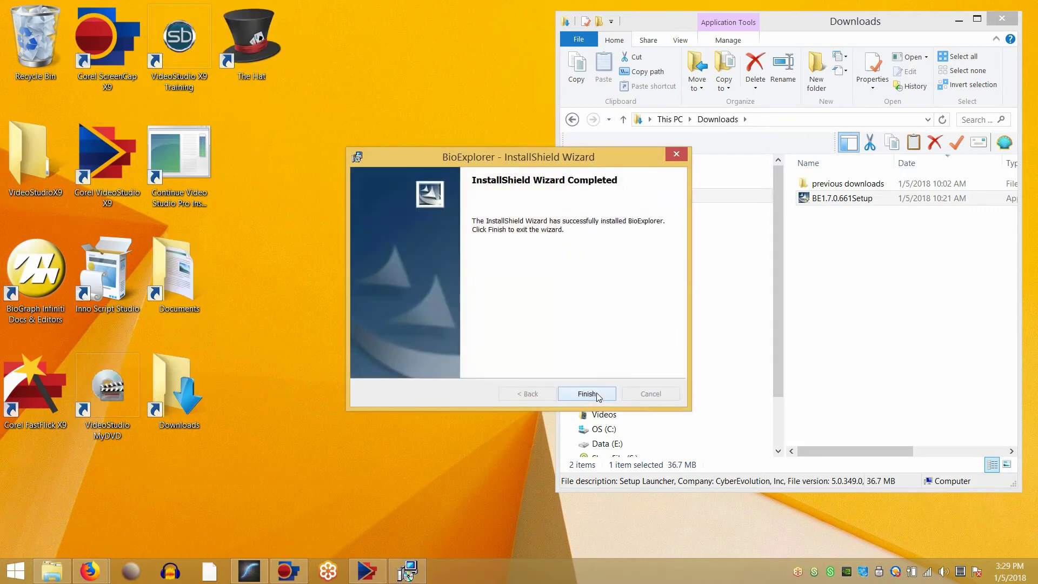
pyautogui.click(596, 393)
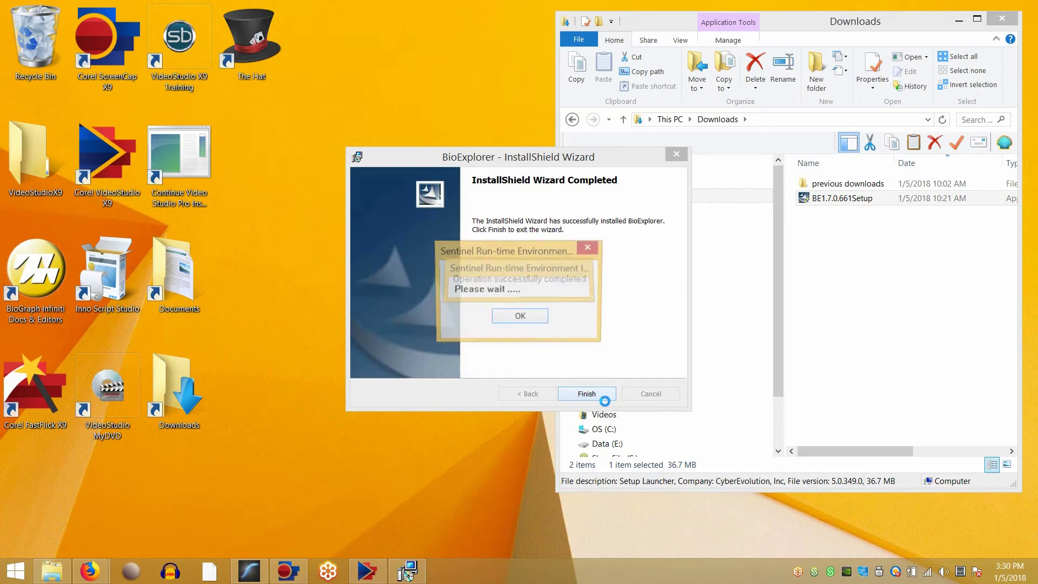
# Acknowledge the Sentinel success message and close the completed BioExplorer wizard
pyautogui.click(528, 325)
pyautogui.press('Return')
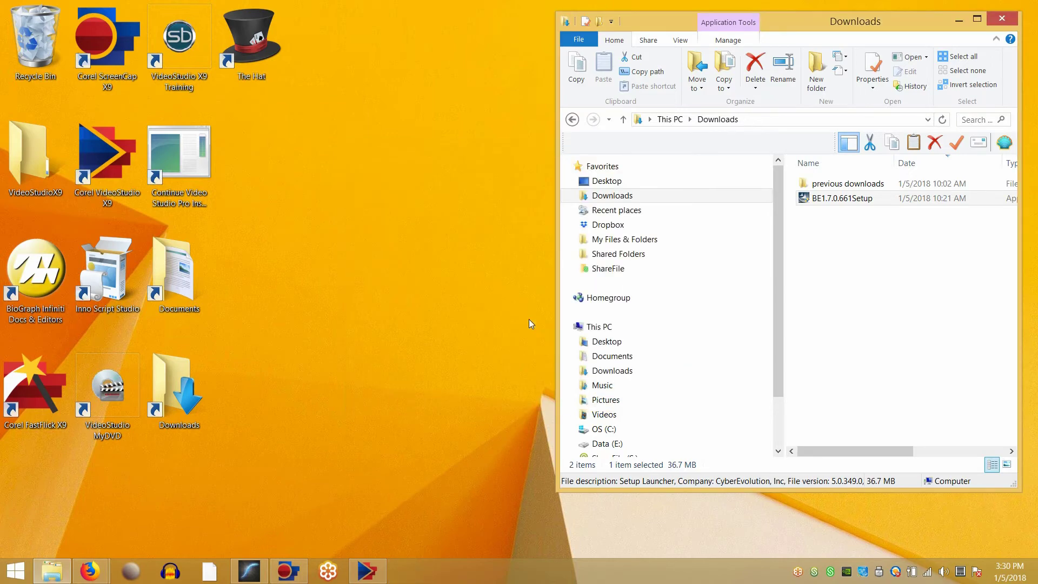